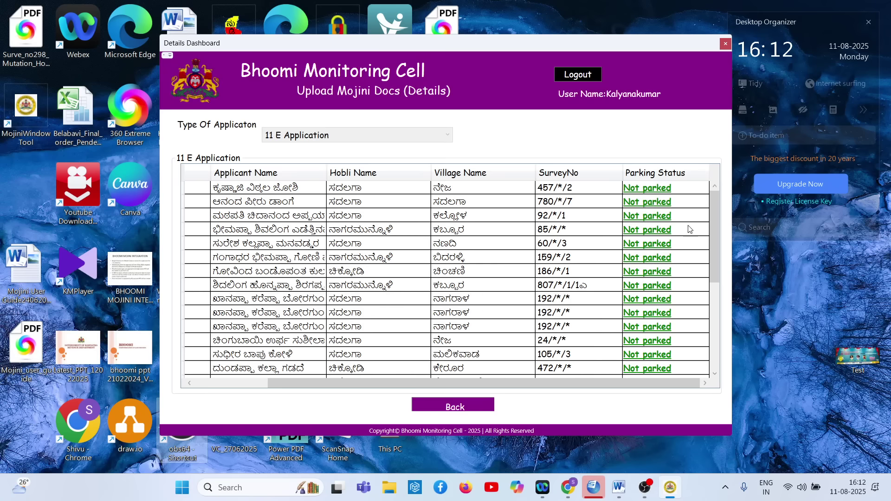
Step: Try to open the second application in the 11 E Application list
drag(713, 220, 716, 317)
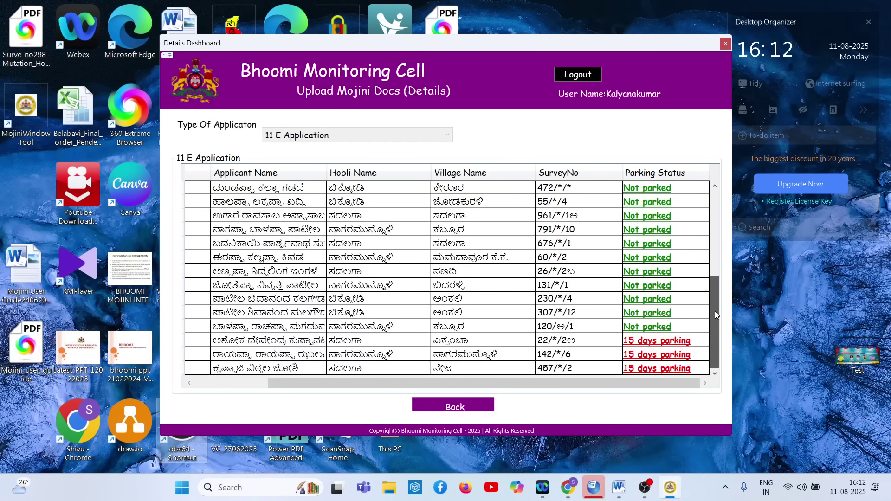
drag(715, 311, 714, 210)
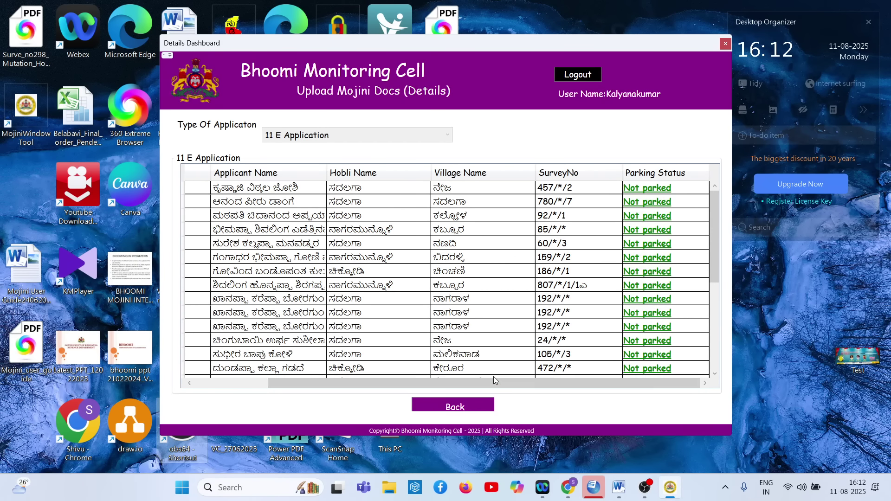
drag(493, 380, 386, 379)
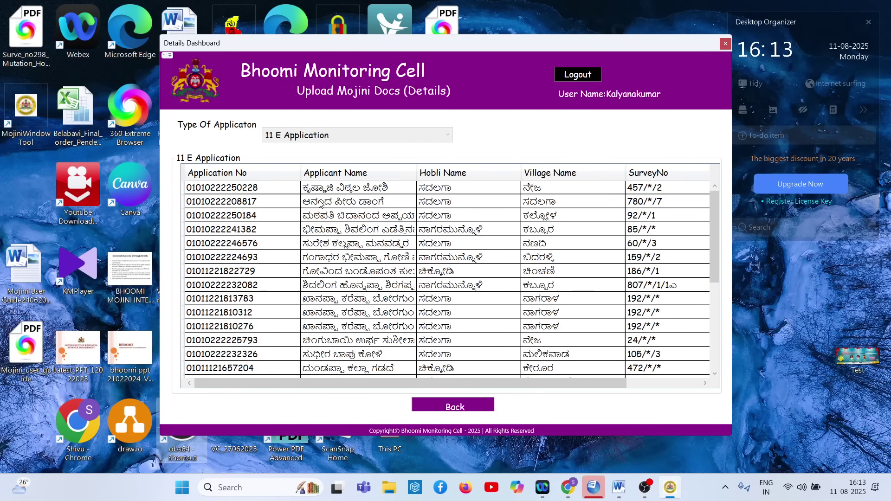
click(320, 203)
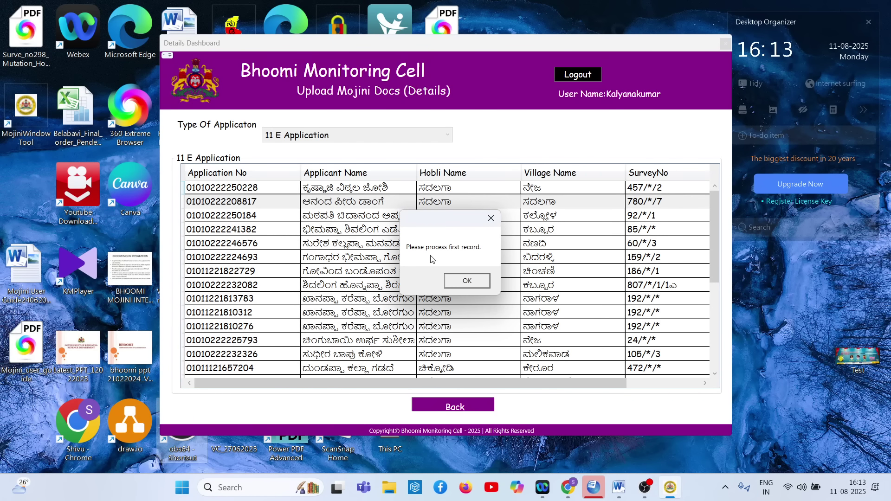
click(467, 281)
Step: Open the first application in the 11 E list and set its status to 15 Days Parking
click(364, 188)
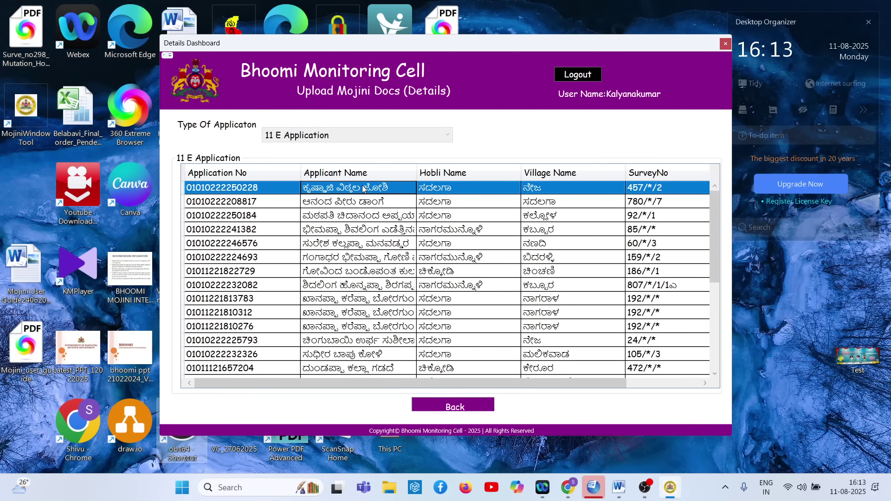
double_click(364, 188)
click(374, 226)
click(297, 242)
Step: Choose Defferred statement as the document type, attach the Test image from the Desktop and upload it
click(620, 227)
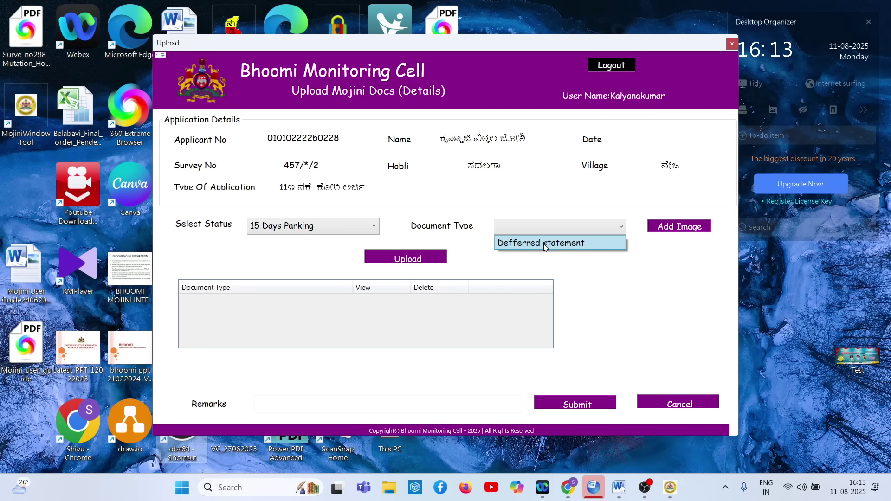
click(544, 244)
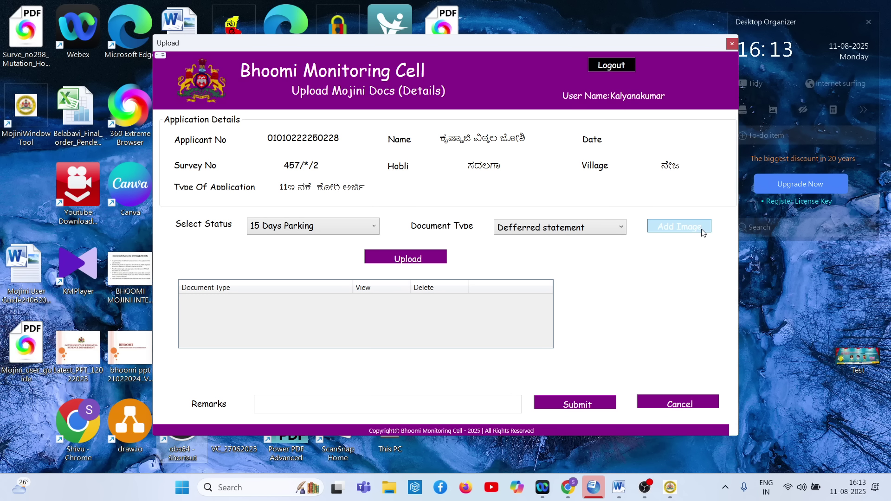
click(698, 229)
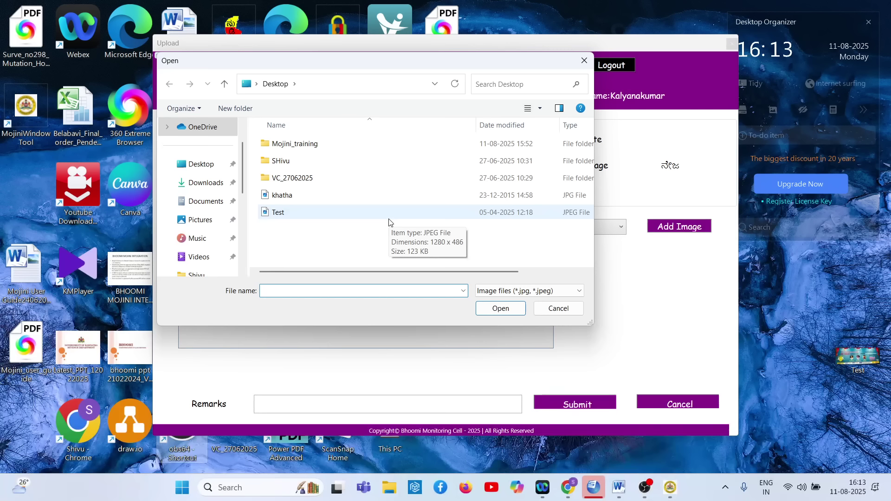
double_click(295, 213)
click(407, 257)
Step: Enter "Parking" as the remarks and submit the 11 E application for parking
click(324, 403)
text(Parking)
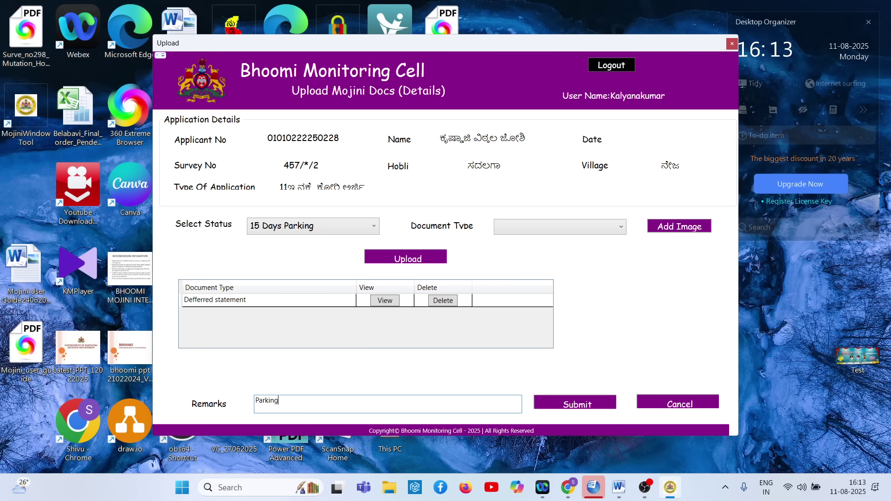
click(553, 408)
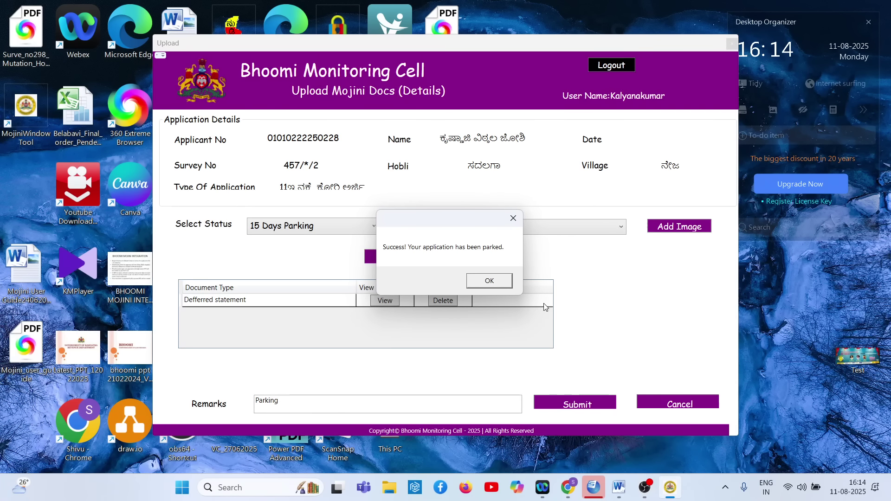
click(502, 284)
click(478, 284)
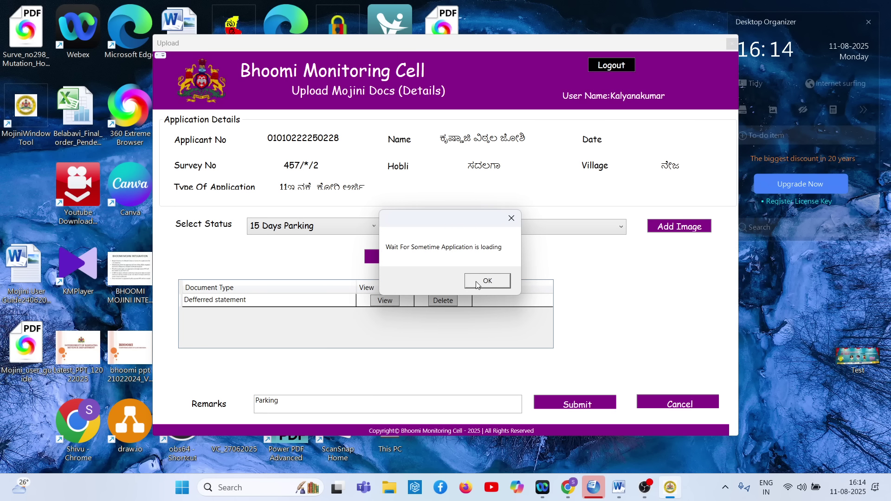
click(478, 284)
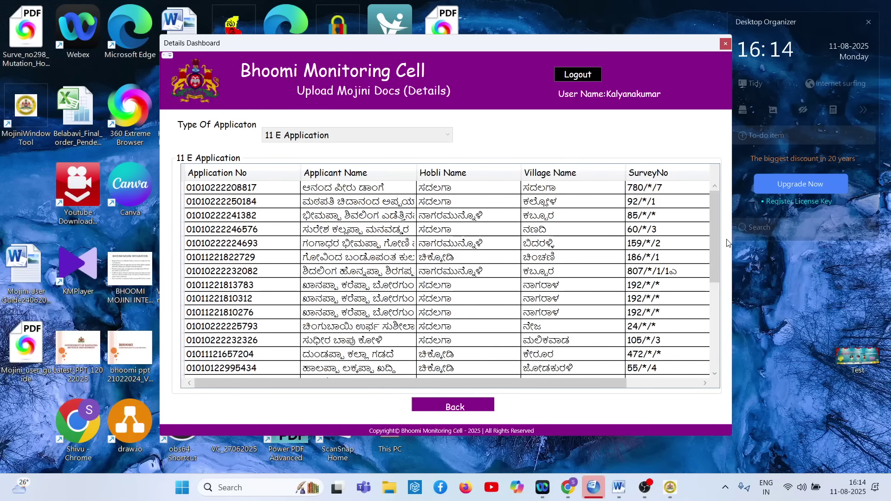
Step: Examine the 11 E list for the position and parking status of the application just parked
drag(716, 232, 709, 348)
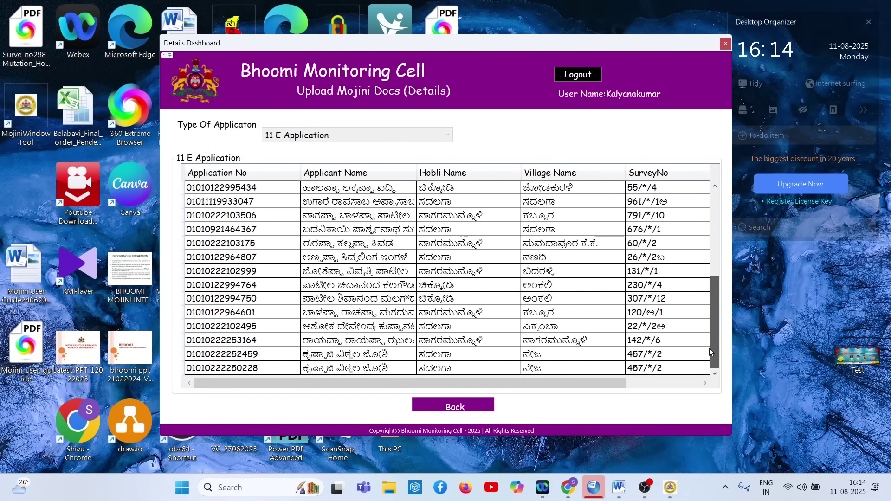
click(631, 388)
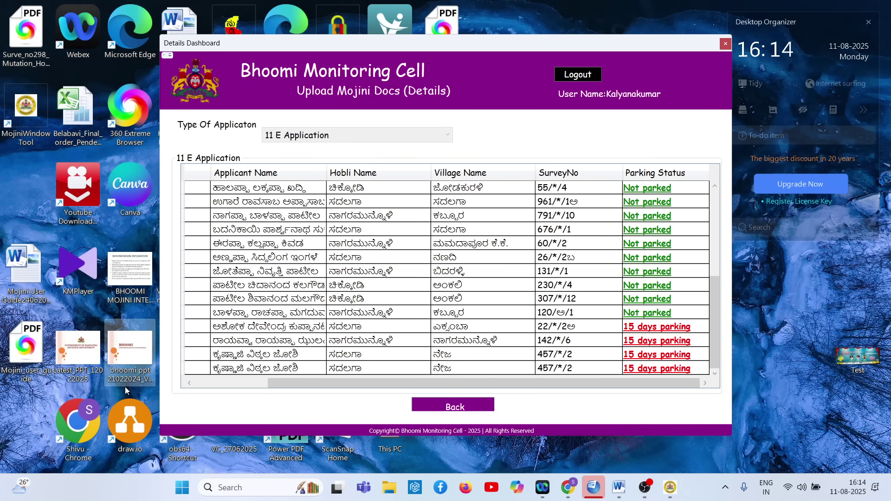
drag(292, 383, 215, 388)
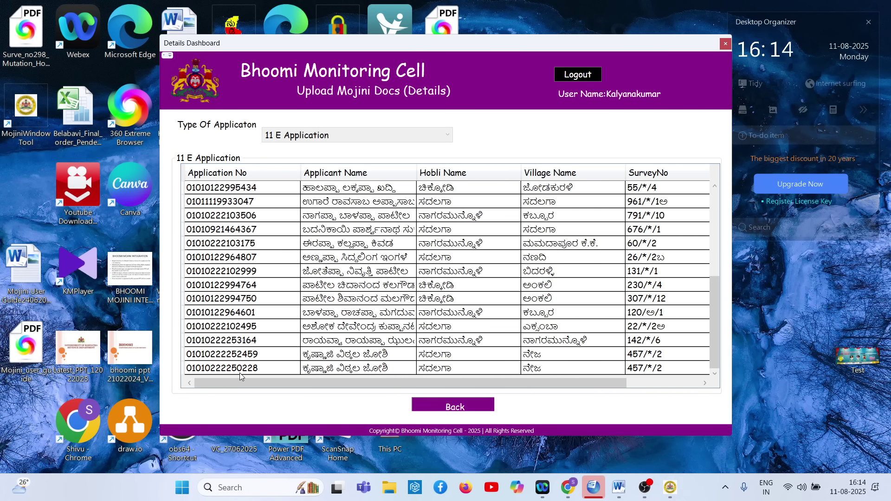
drag(553, 388, 650, 385)
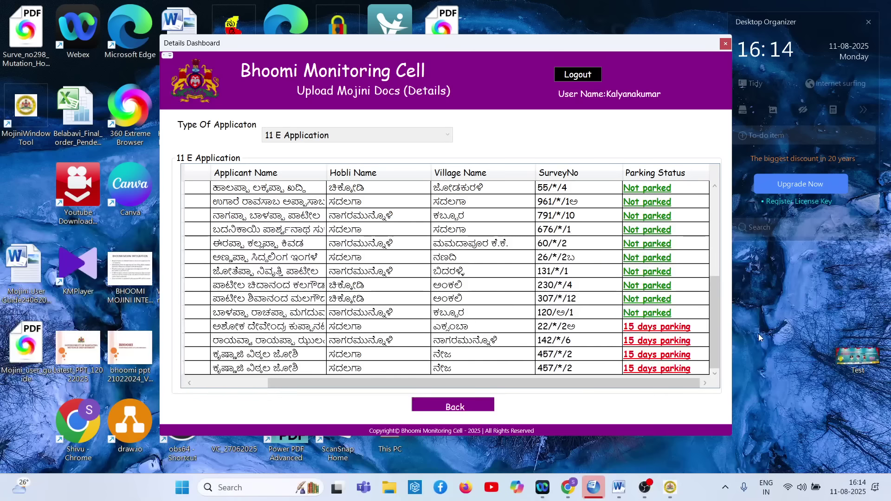
drag(718, 293, 715, 204)
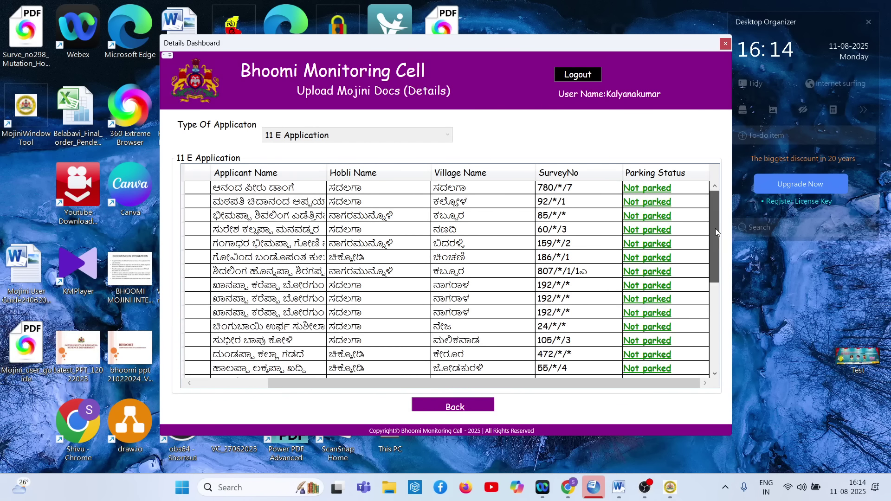
drag(714, 228, 716, 385)
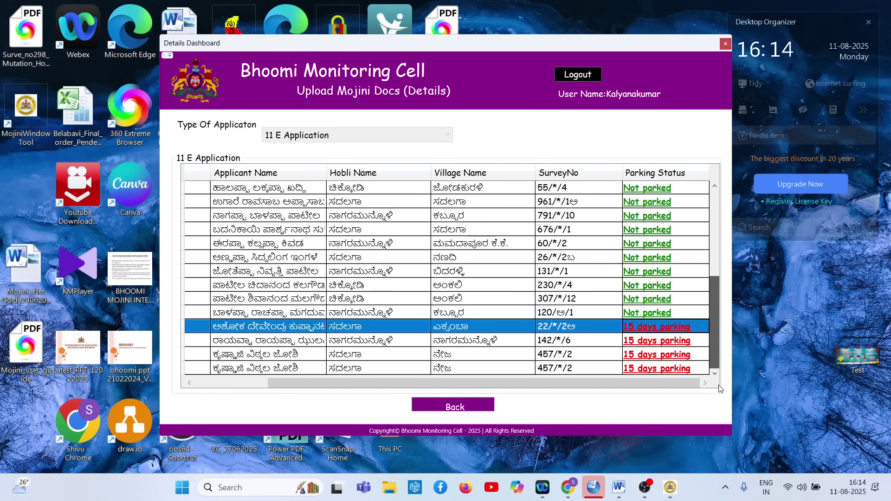
Step: Try to open the first application marked 15 days parking near the end of the 11 E list
click(209, 323)
click(210, 326)
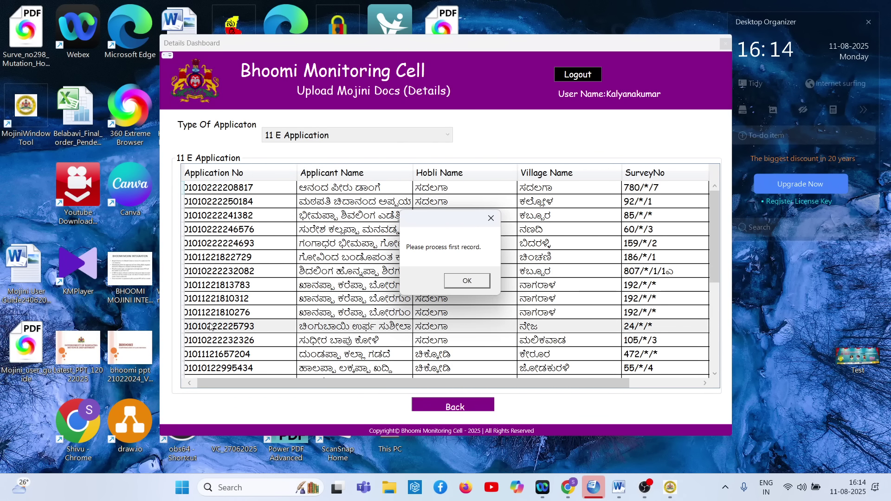
click(459, 281)
drag(719, 244, 703, 384)
click(703, 383)
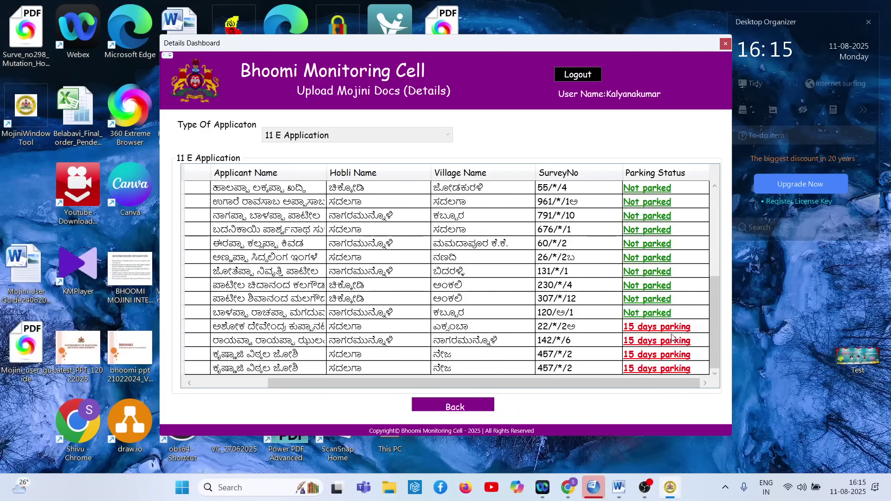
click(670, 329)
click(461, 280)
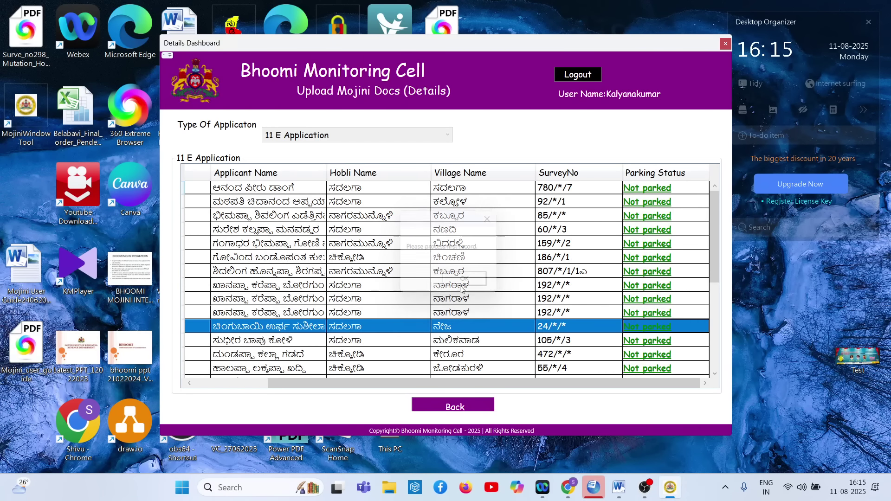
Step: Open the parking details of the last application in the 11 E list and unpark it
scroll(656, 353, down, 1)
scroll(702, 362, down, 4)
click(656, 368)
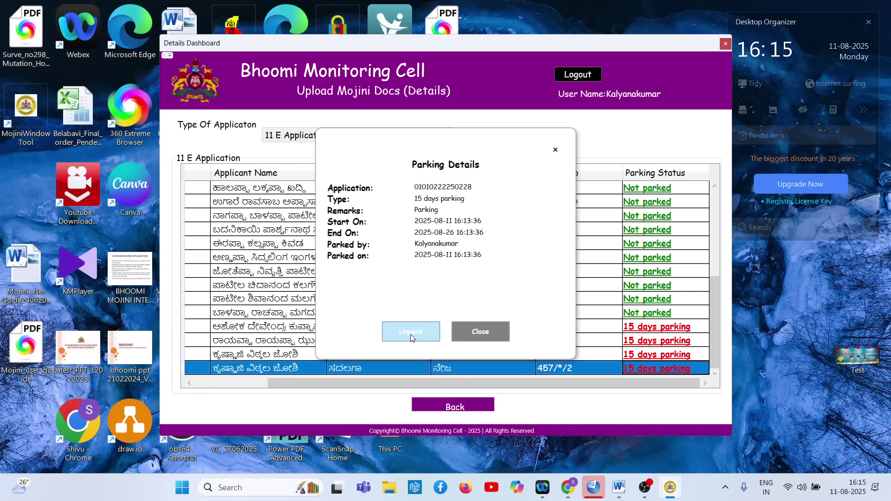
click(411, 332)
click(479, 285)
Step: Check the end and the start of the 11 E list for the unparked application's position and parking status
scroll(715, 271, down, 2)
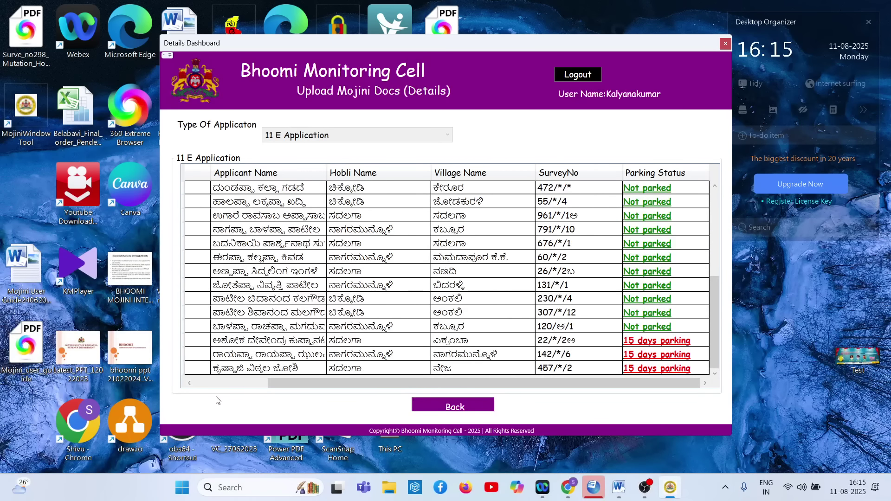
mouse_move(307, 385)
mouse_down()
mouse_move(232, 385)
mouse_move(295, 385)
mouse_up()
drag(711, 315, 730, 232)
scroll(693, 190, up, 1)
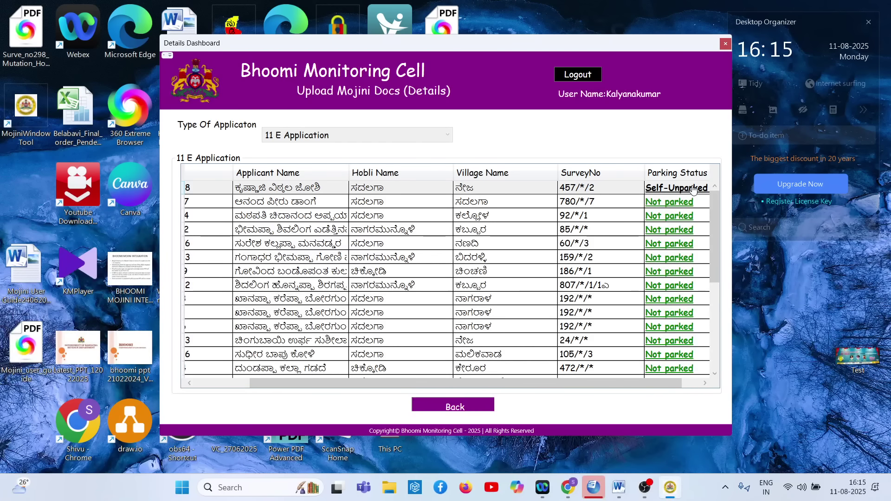
Step: Return to the LSR dashboard and open the first application in the HudBust list
click(453, 405)
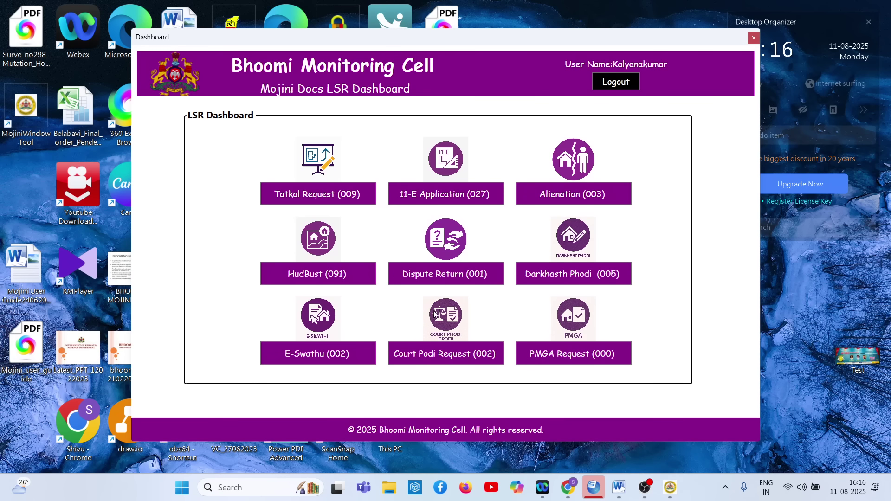
click(326, 274)
drag(533, 382, 447, 385)
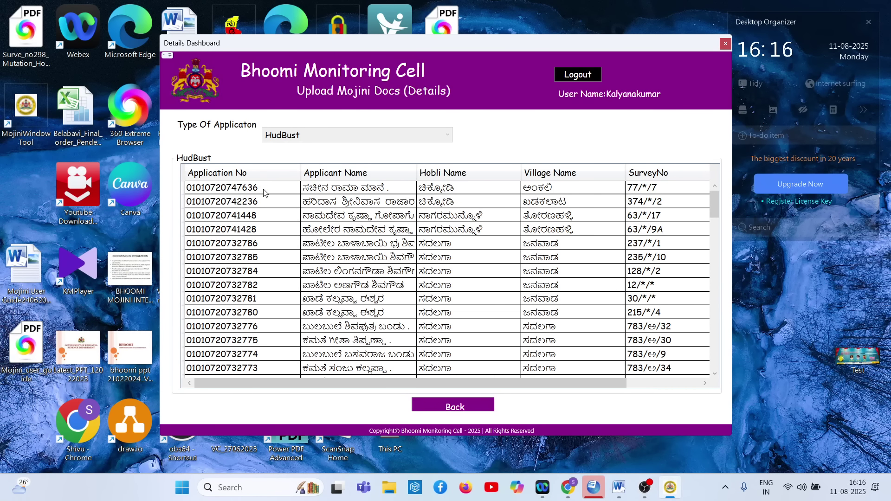
double_click(235, 188)
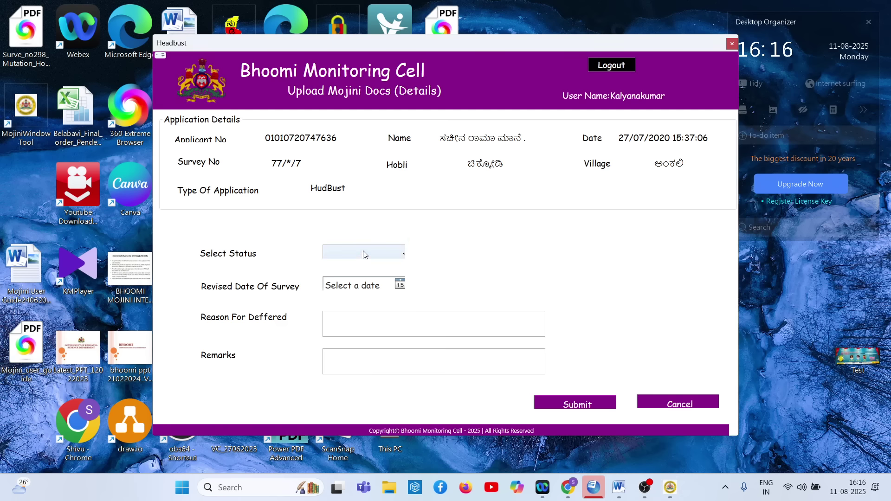
Step: Set the HudBust application's status to 15 Days Parking and proceed to its document upload form
click(365, 254)
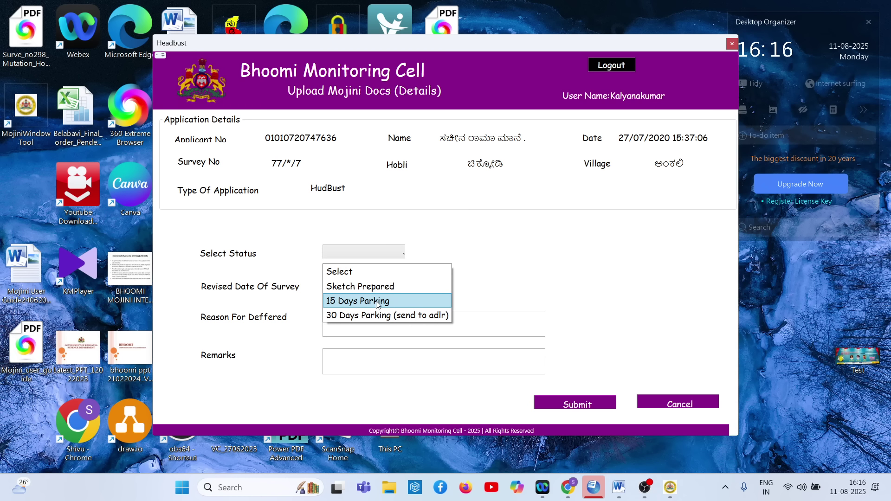
click(376, 302)
click(494, 286)
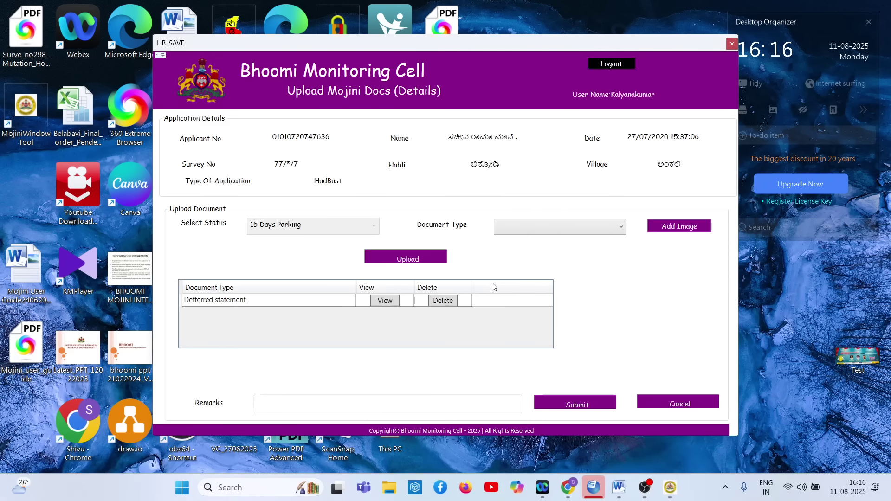
Step: Upload the Test.jpeg image to the HudBust application as a Defferred statement
click(620, 226)
click(557, 237)
click(678, 226)
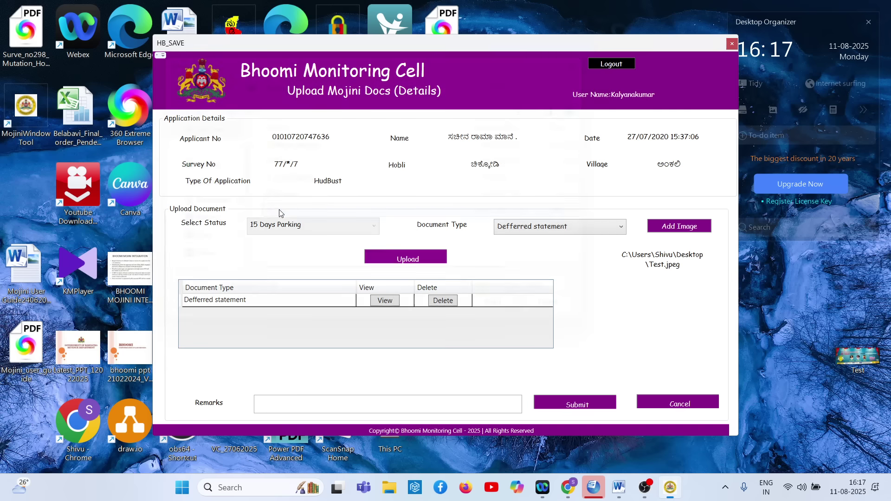
click(436, 256)
click(509, 279)
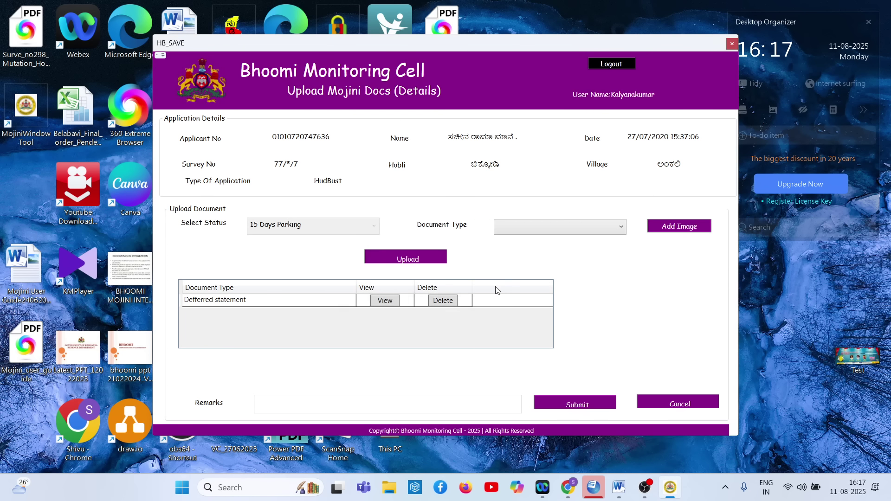
Step: Enter "ok" as the remarks and submit the HudBust application for parking
click(456, 404)
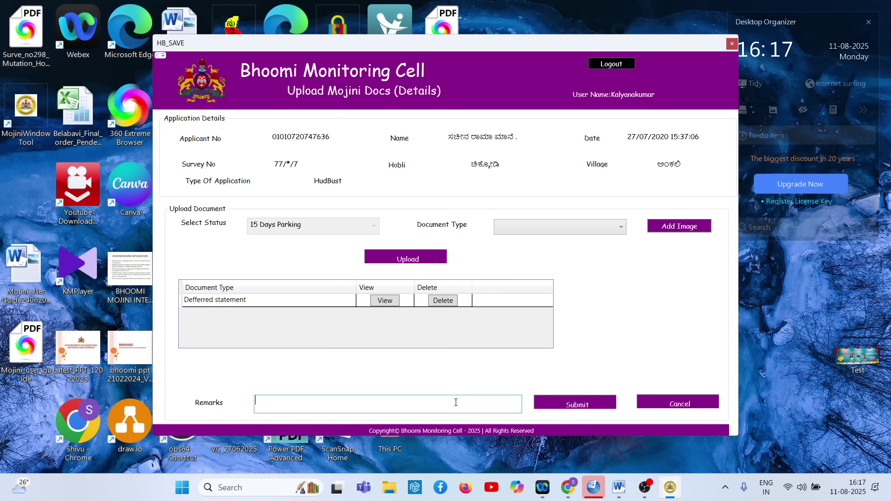
text(ok)
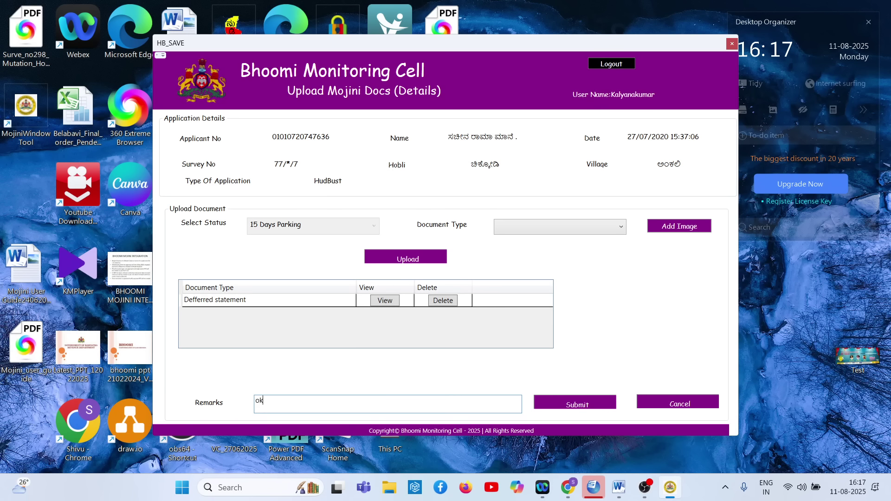
click(556, 403)
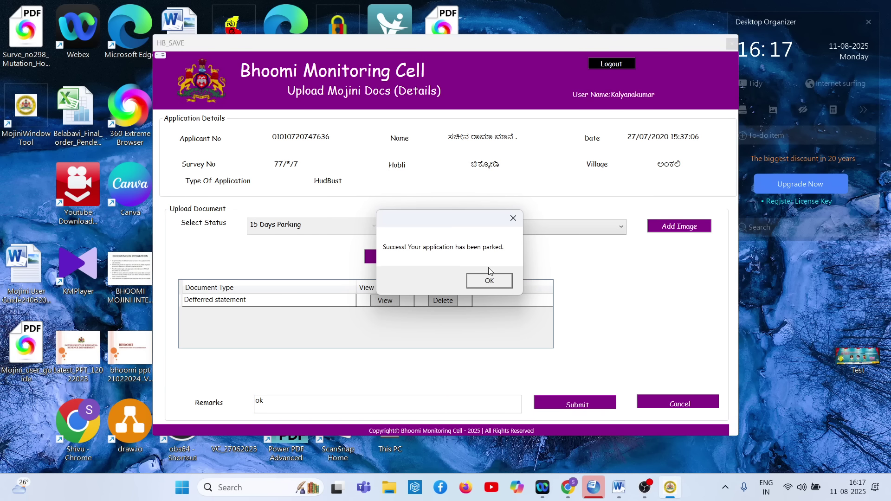
click(489, 283)
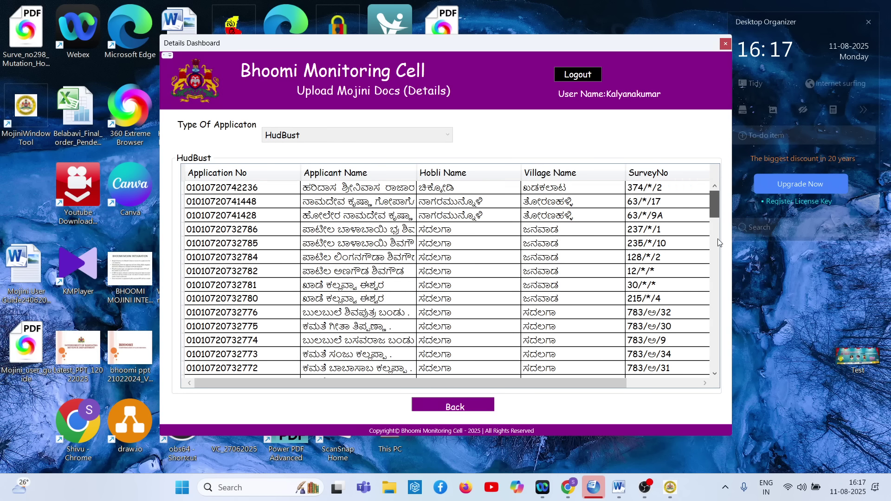
Step: Check the parking status of the HudBust application for survey number 77/*/7 and try to open it while it is parked
drag(715, 204, 718, 387)
drag(533, 383, 608, 383)
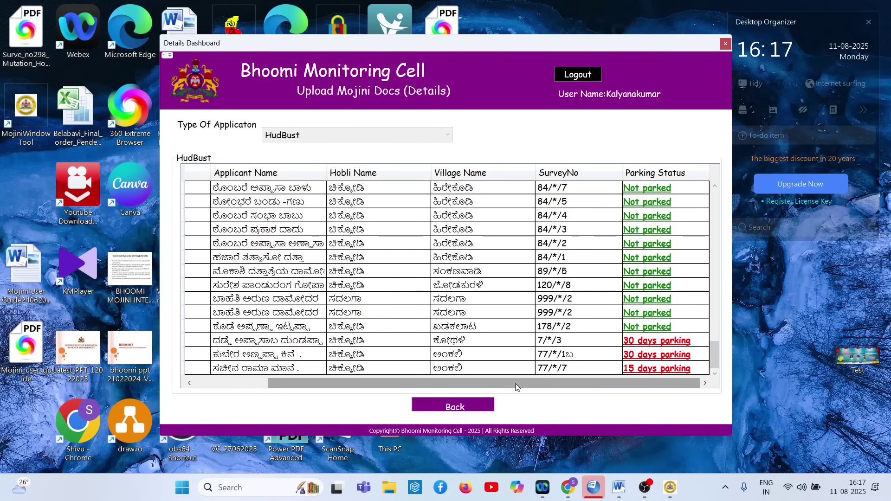
drag(462, 383, 224, 380)
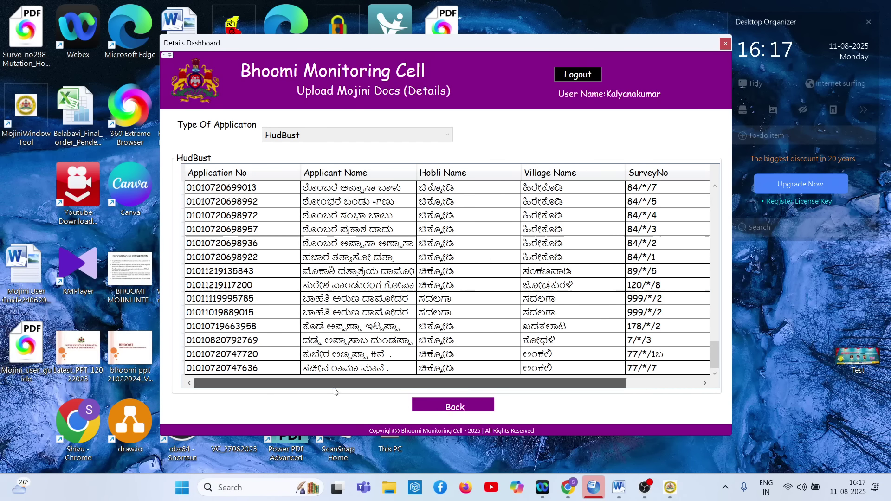
click(254, 371)
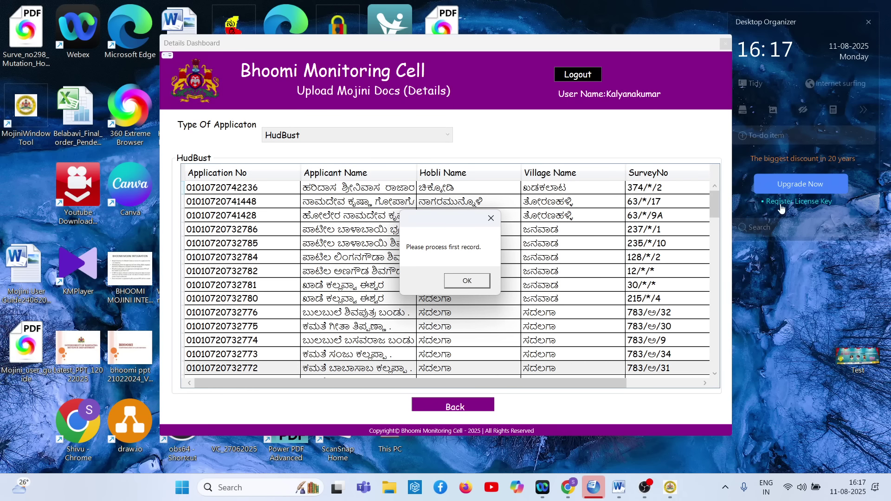
click(466, 282)
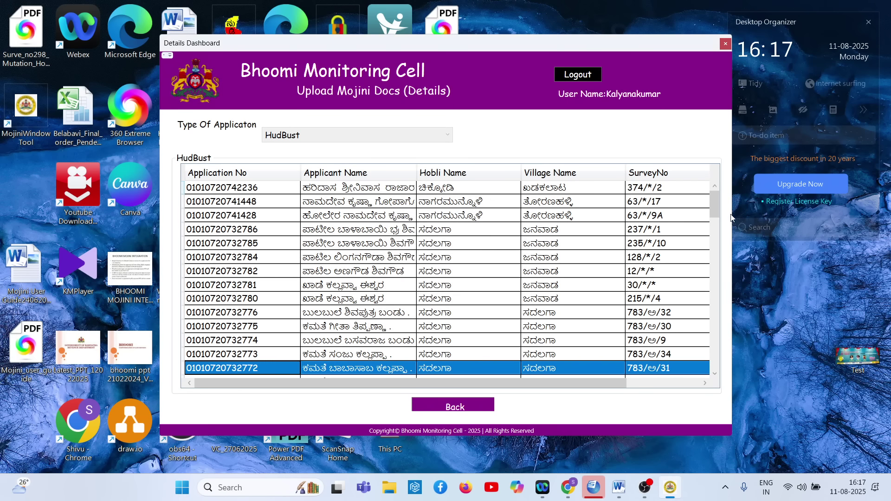
Step: Unpark the 15-day parked HudBust application for survey number 77/*/7 and go back to the start of the list
drag(714, 200, 714, 359)
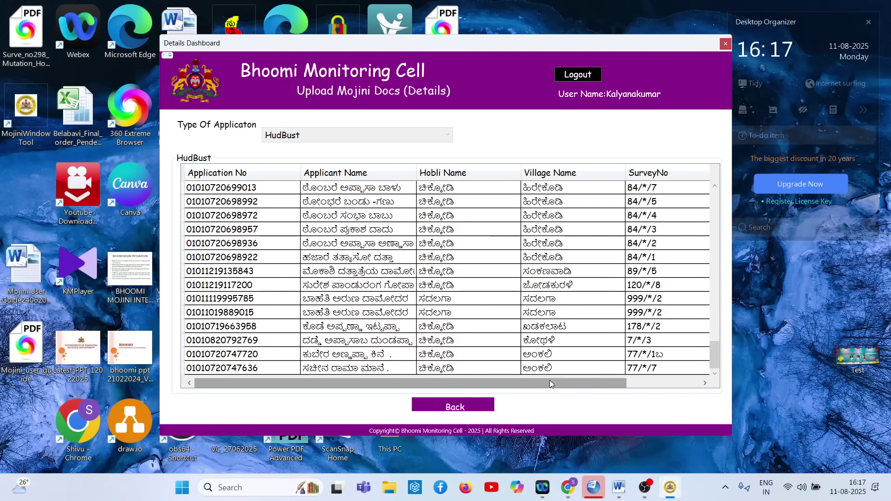
drag(549, 380, 634, 384)
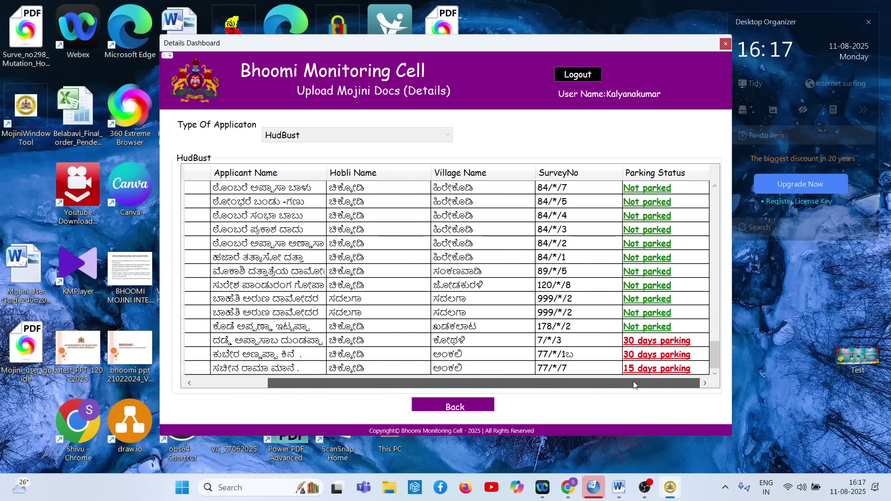
click(673, 371)
drag(715, 221, 722, 368)
scroll(574, 263, up, 15)
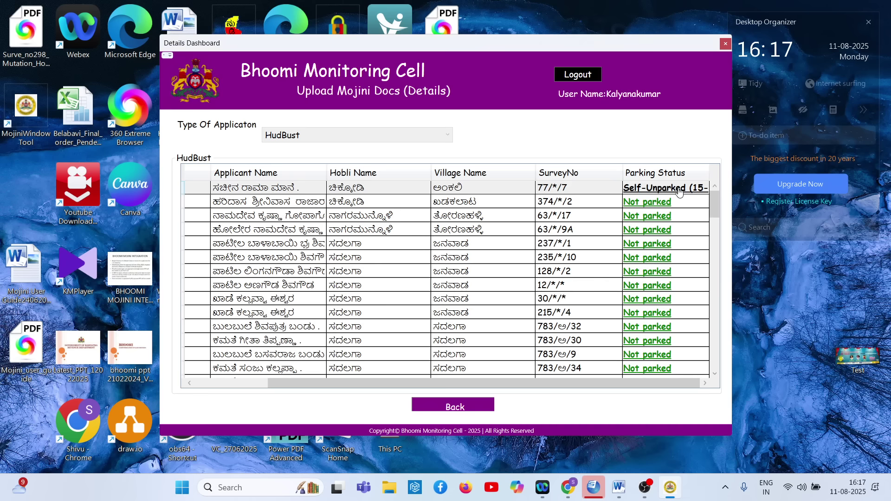
Step: Open the self-unparked HudBust application and set its status to 30 Days Parking (send to adlr)
click(300, 189)
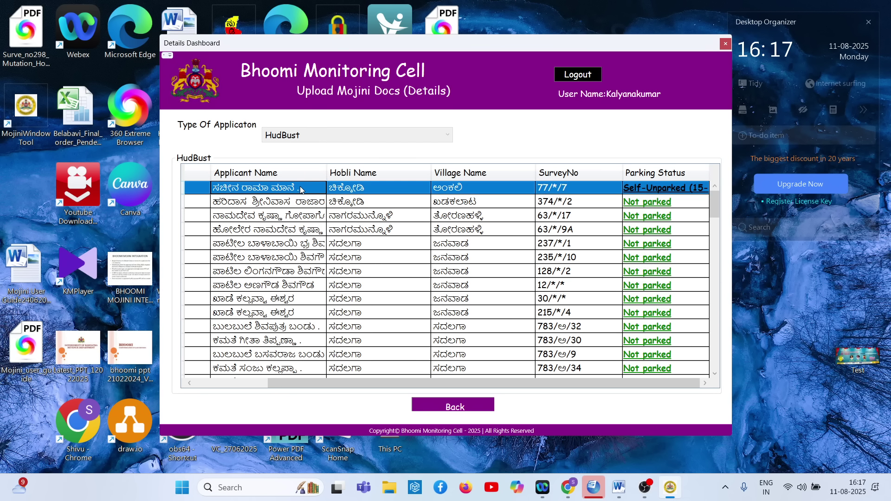
double_click(300, 189)
click(354, 254)
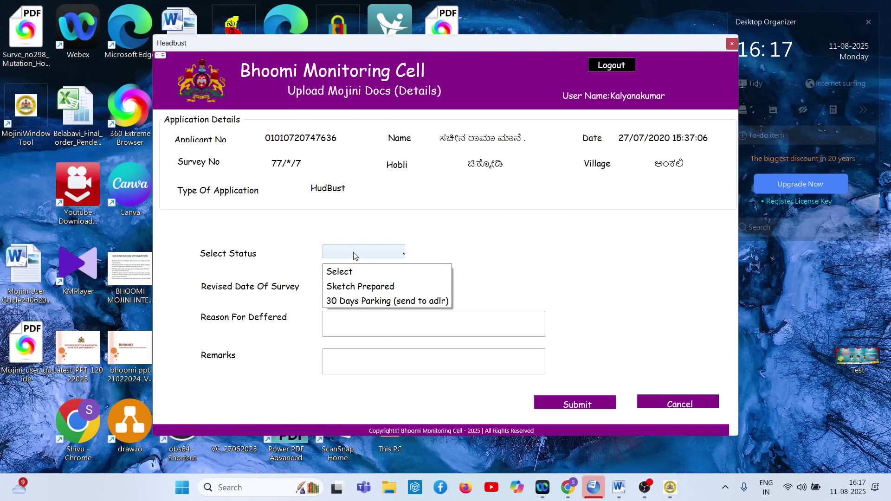
click(387, 301)
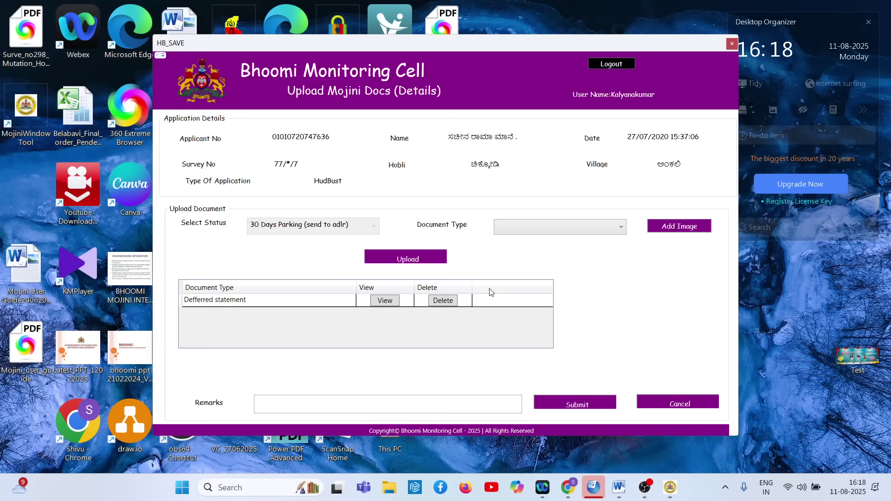
Step: Upload the Test.jpeg image to the HudBust application as a Parking statement
click(523, 227)
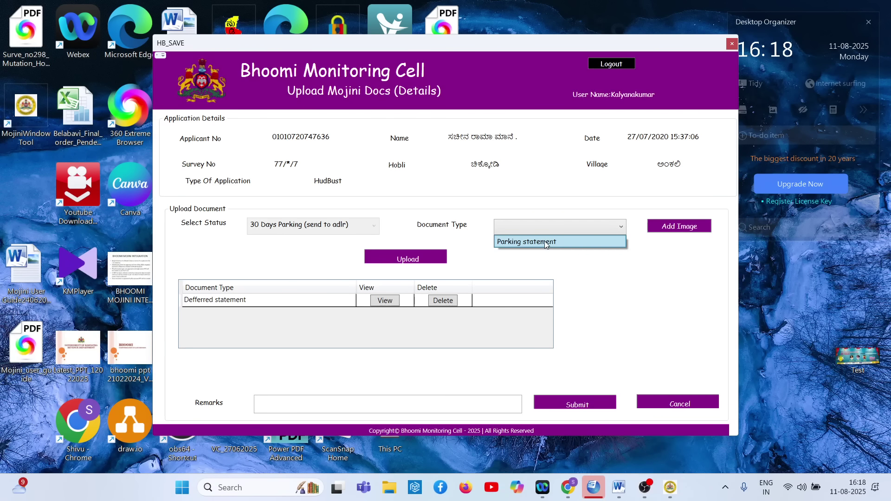
click(545, 242)
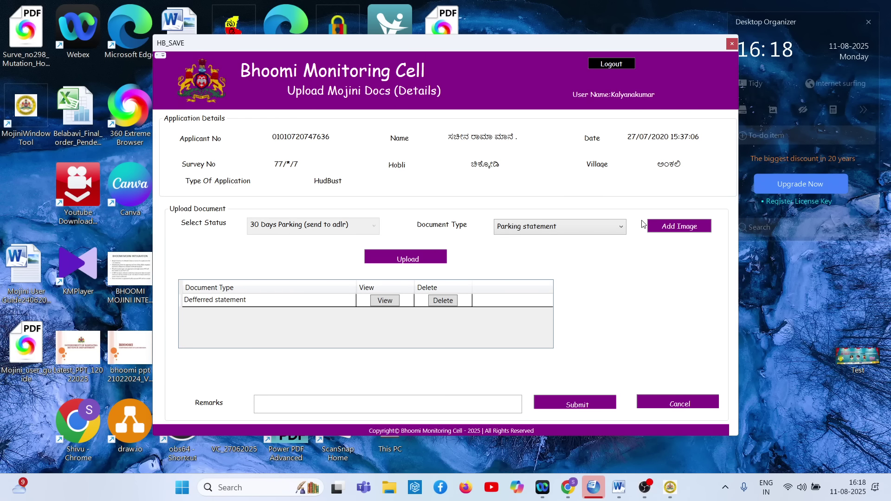
click(676, 223)
double_click(278, 212)
click(431, 257)
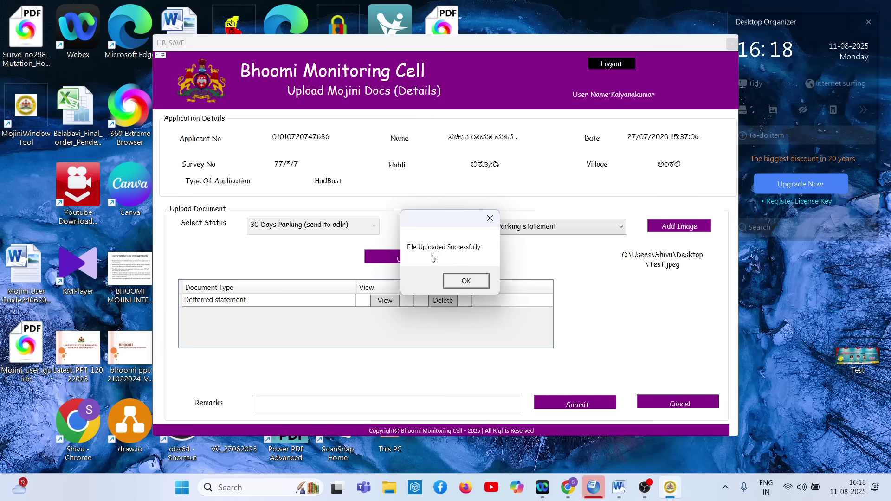
click(461, 280)
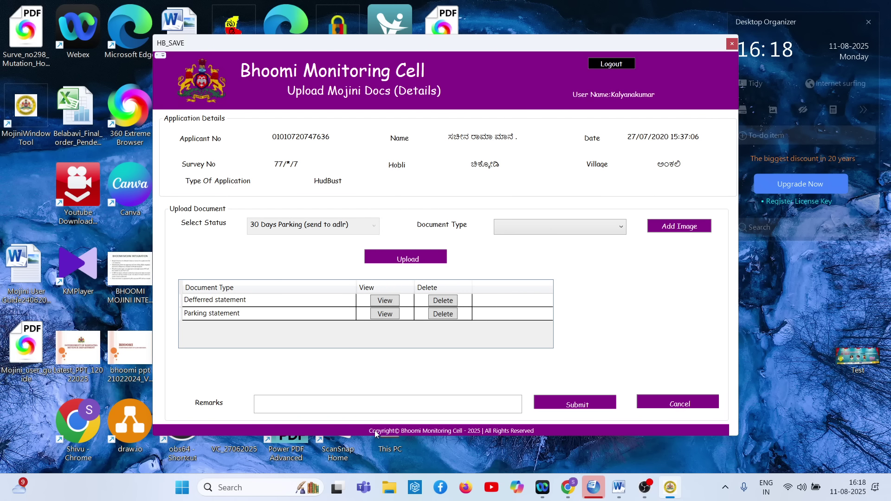
Step: Enter "ok" as the remarks and submit the HudBust application for 30 days parking
click(355, 403)
text(ok)
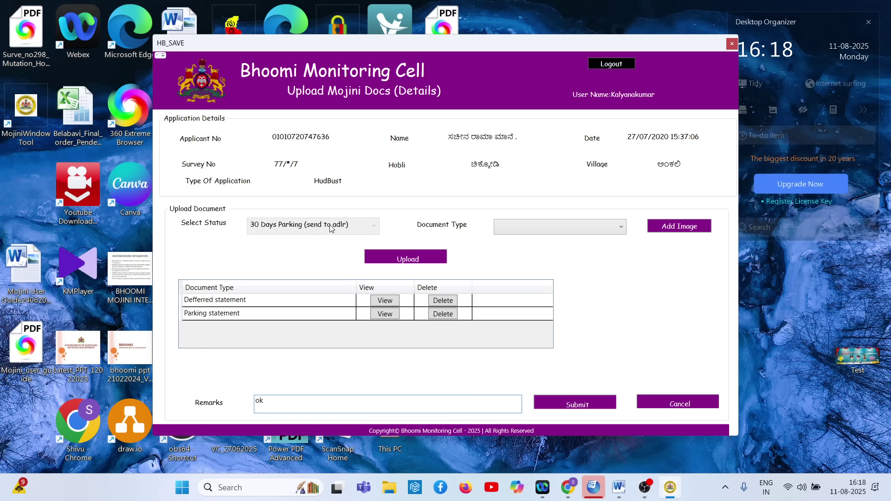
click(609, 405)
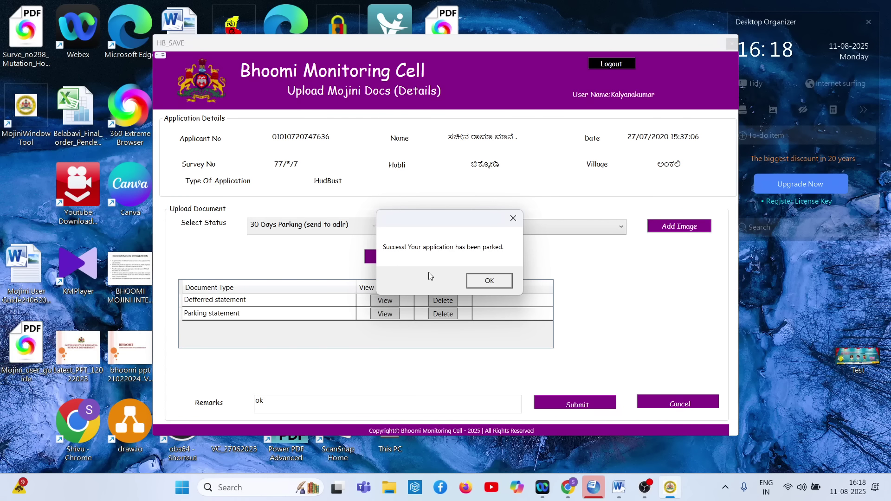
click(474, 283)
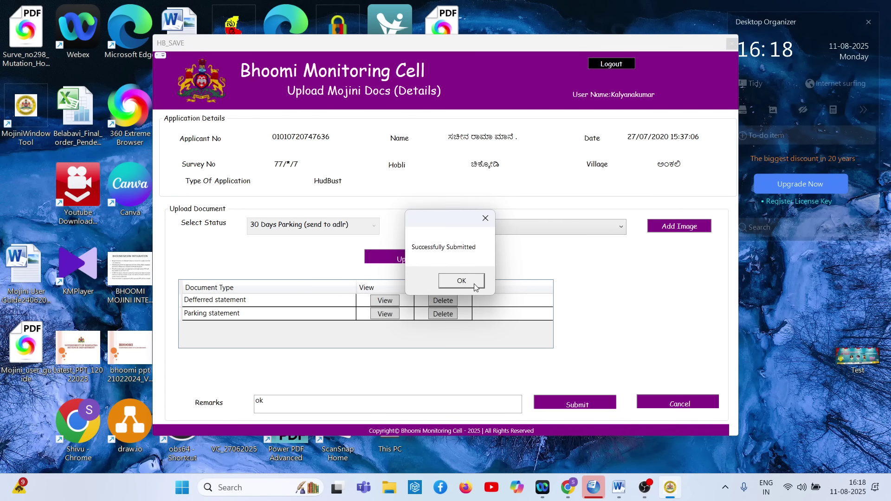
click(474, 283)
click(474, 283)
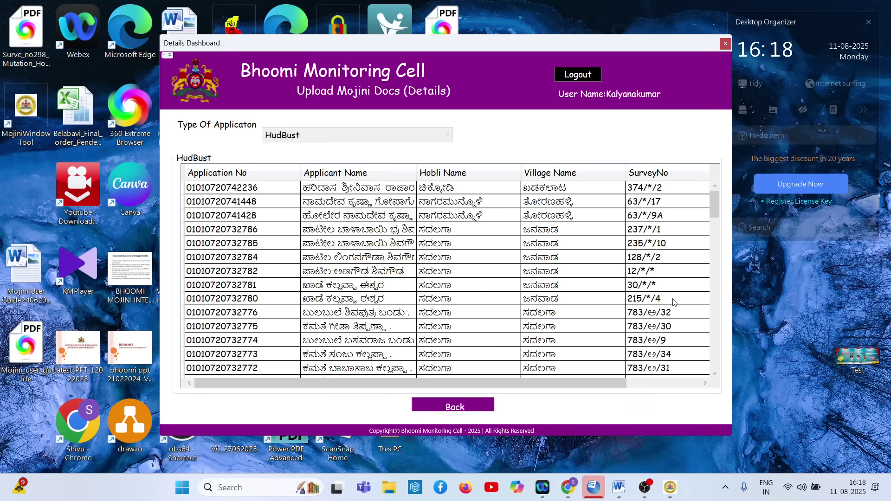
Step: Check the resubmitted application at the end of the HudBust list and return to the LSR dashboard
drag(714, 198, 741, 361)
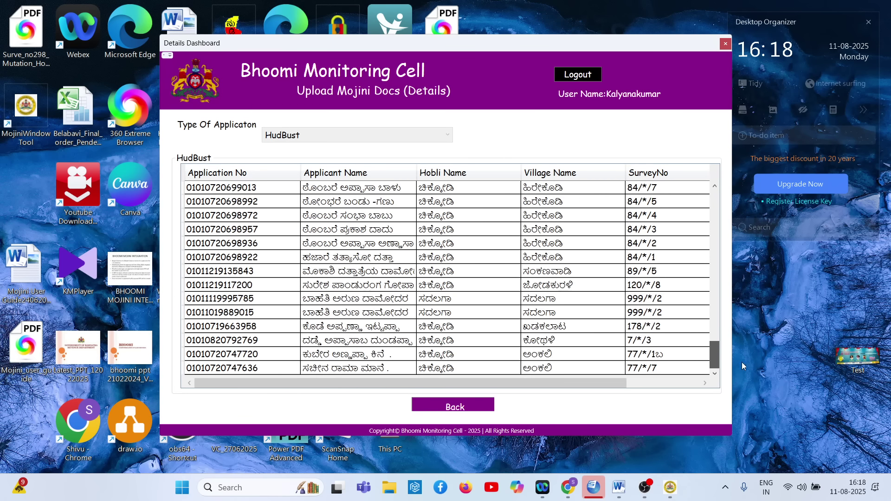
drag(602, 378, 159, 392)
click(452, 405)
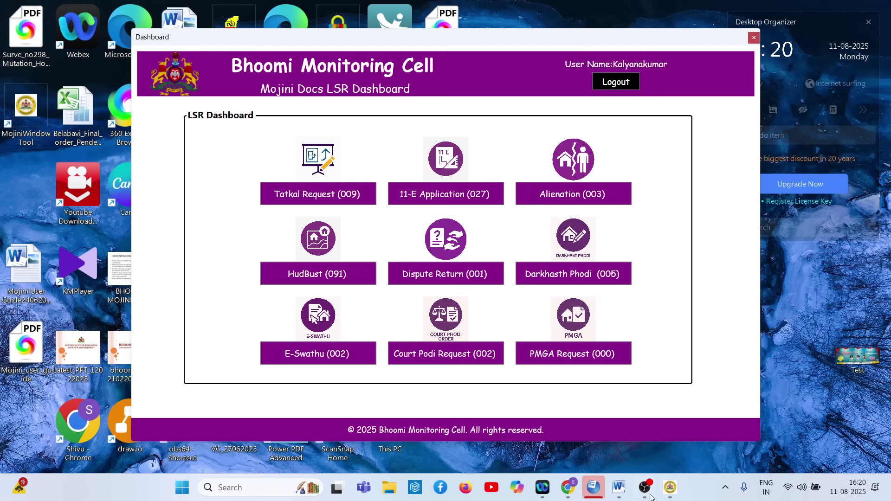
click(725, 488)
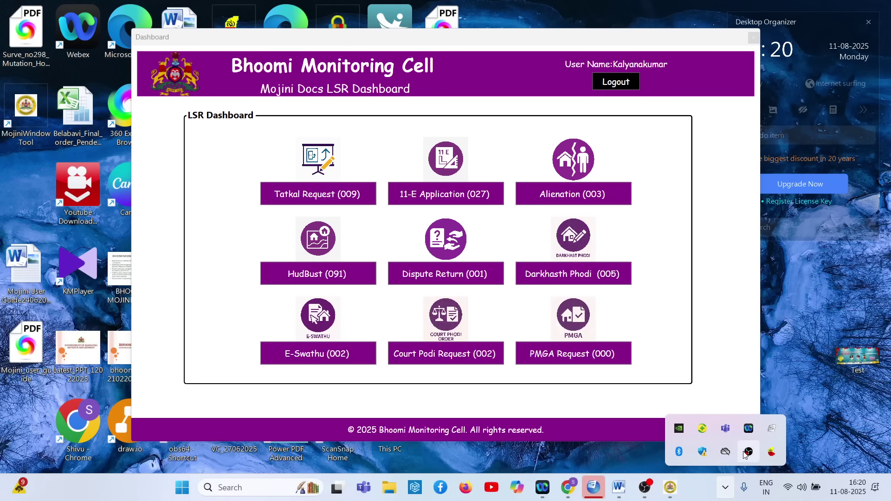